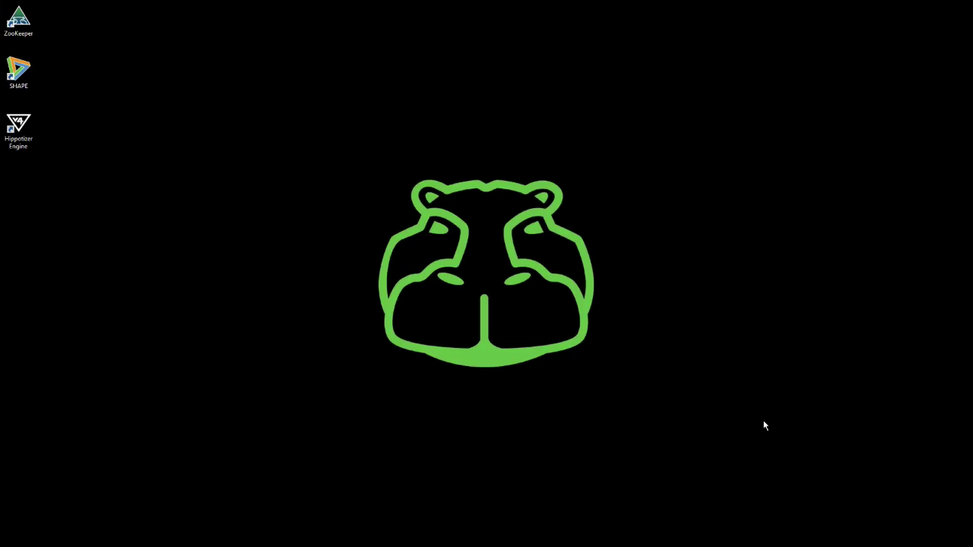
Launch SHAPE and fit its restored window into the area beside the projector output
double_click(19, 70)
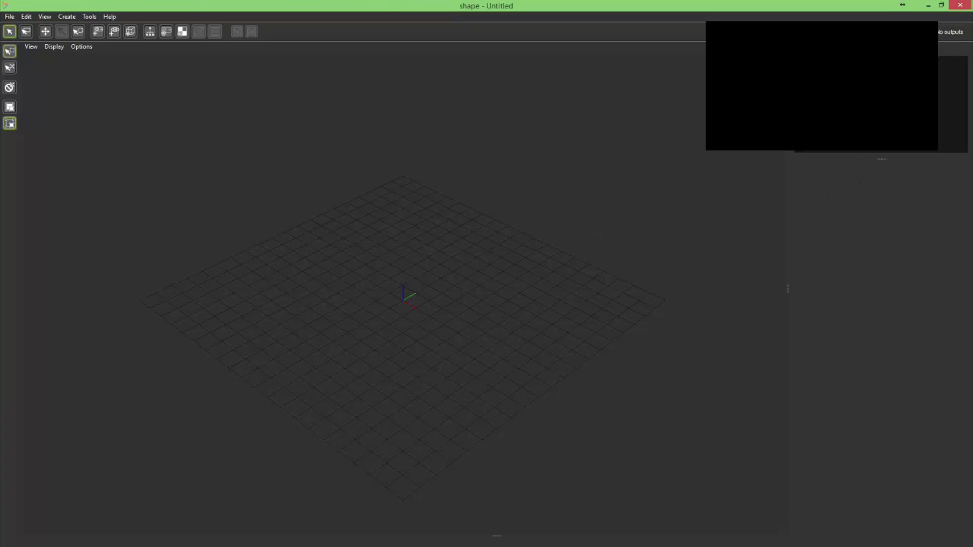
click(942, 5)
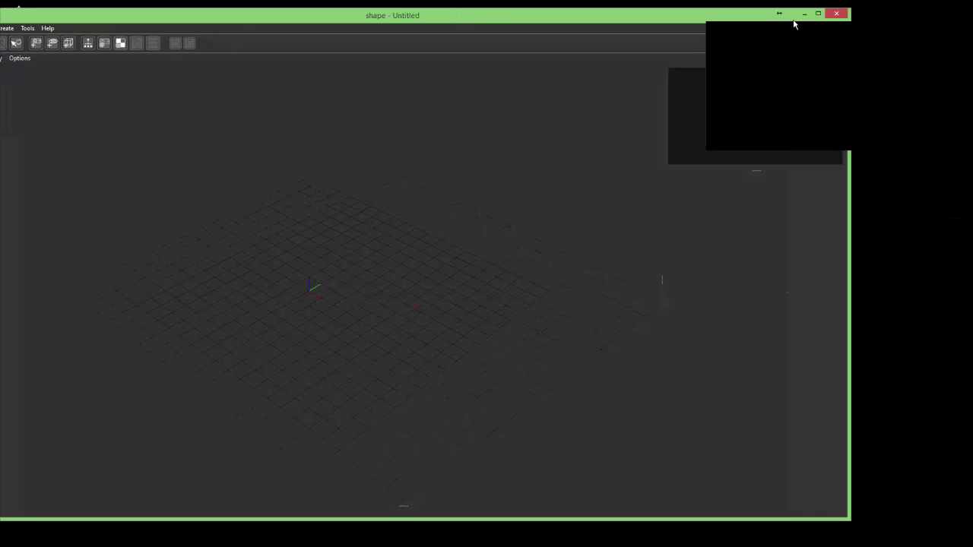
drag(850, 368, 619, 384)
drag(268, 15, 336, 11)
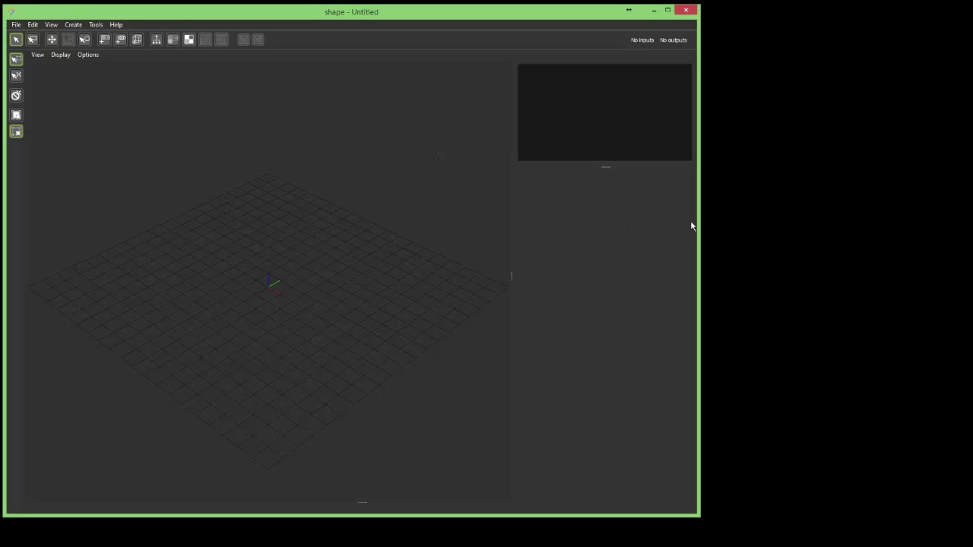
mouse_move(698, 225)
mouse_down()
mouse_move(768, 221)
mouse_move(693, 225)
mouse_up()
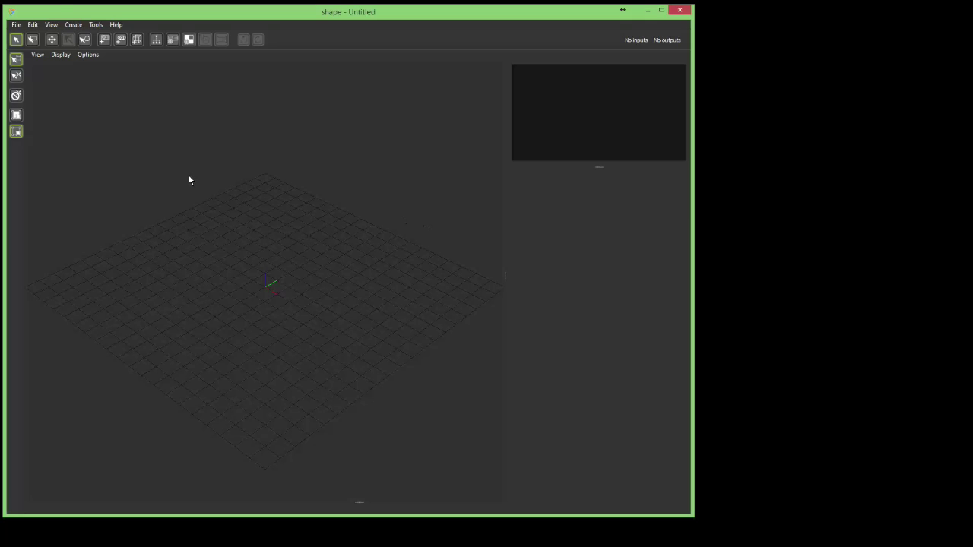
Enable networking for the current session in the Network Manager and close the manager
click(96, 26)
click(106, 36)
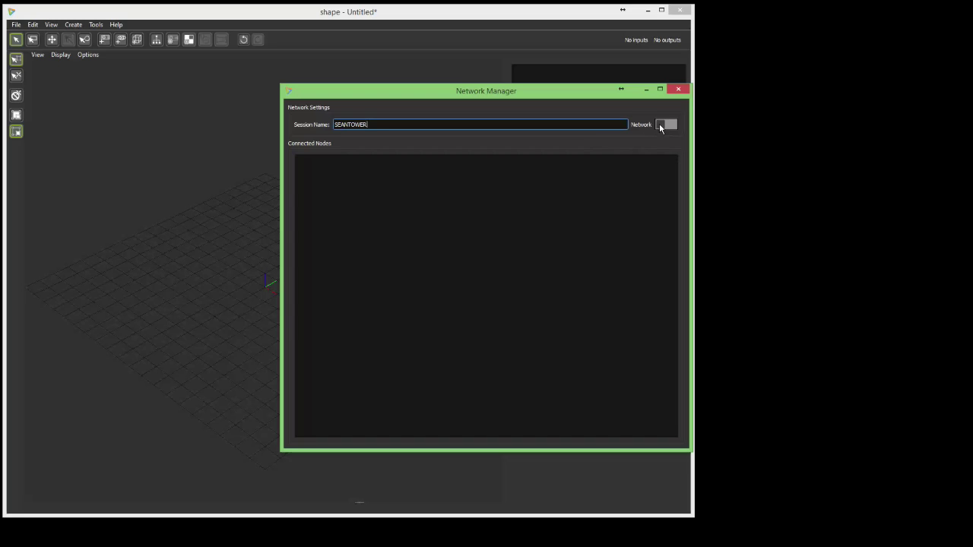
click(662, 125)
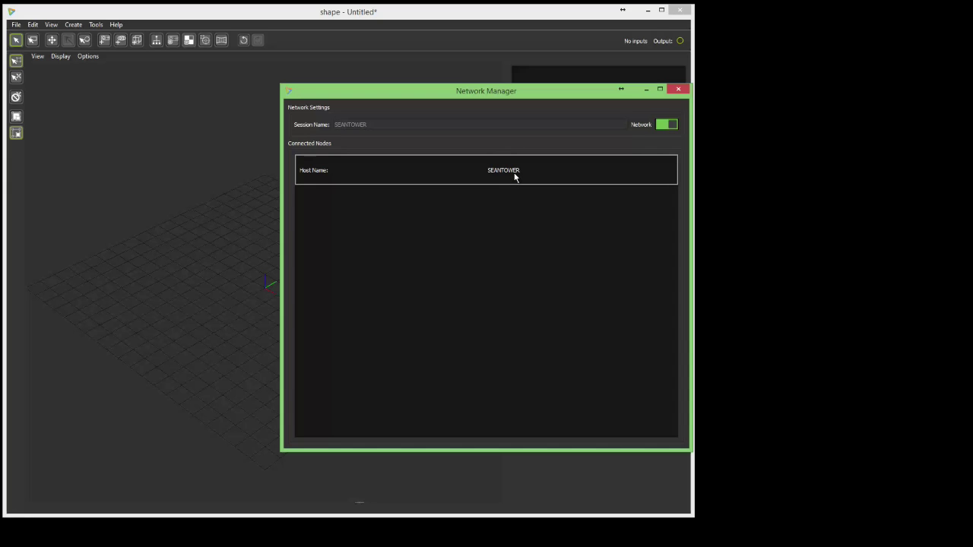
click(678, 90)
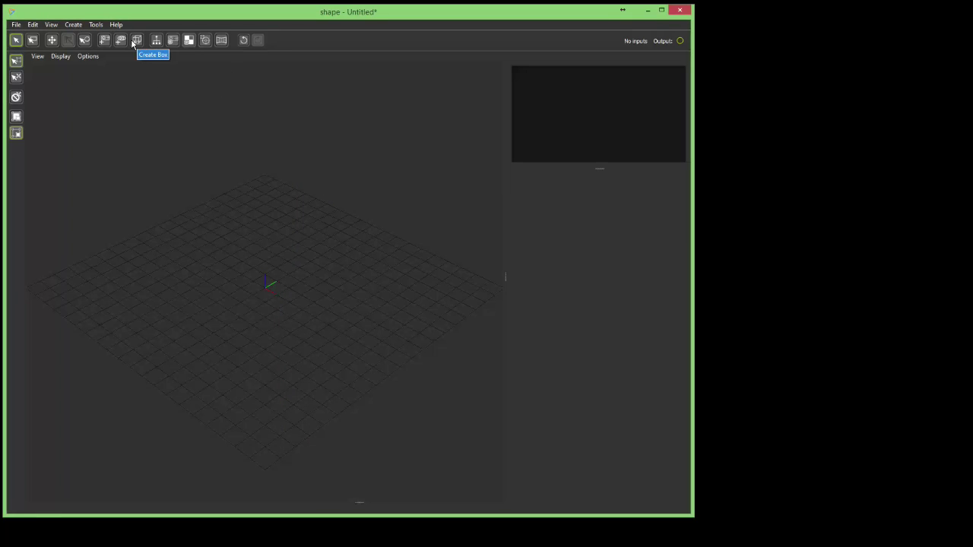
Import the 3D house model into the empty scene
click(16, 24)
mouse_move(109, 97)
click(141, 96)
click(413, 144)
click(421, 275)
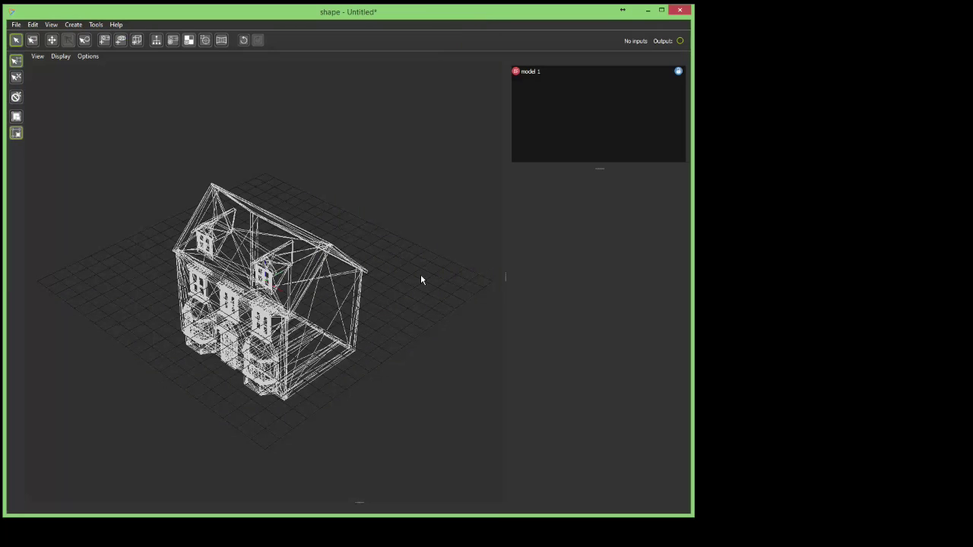
Move the house model to about 159.7 on Y and 79.9 on Z
click(526, 72)
click(51, 43)
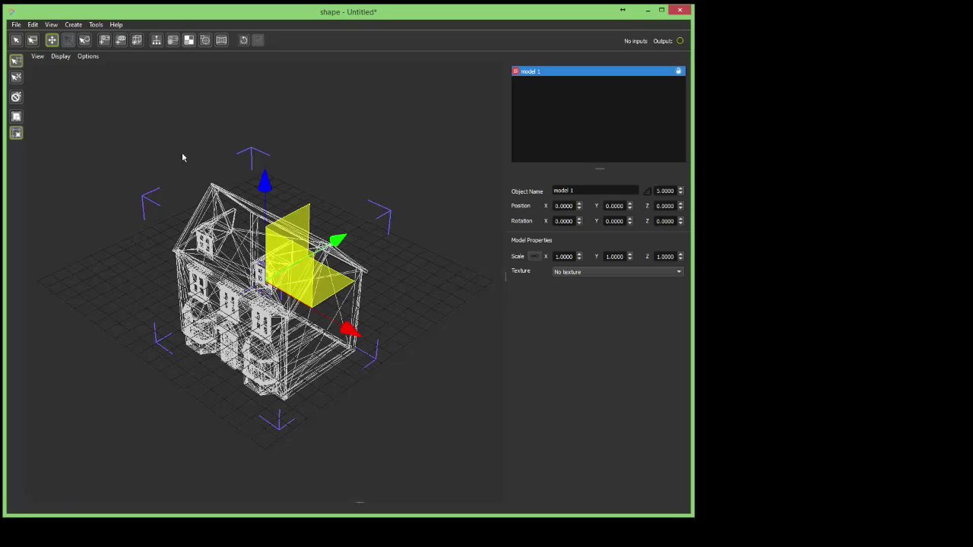
drag(266, 180, 265, 115)
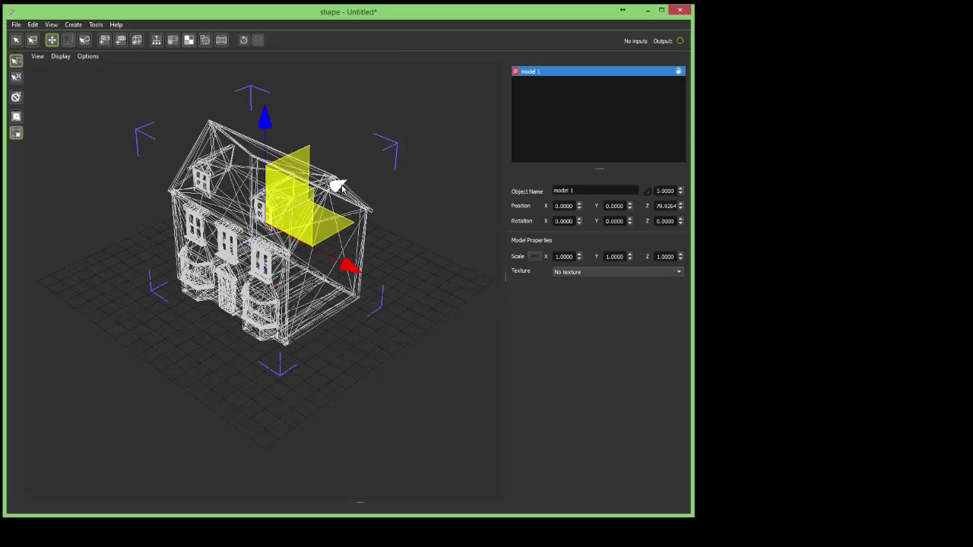
drag(337, 181, 427, 140)
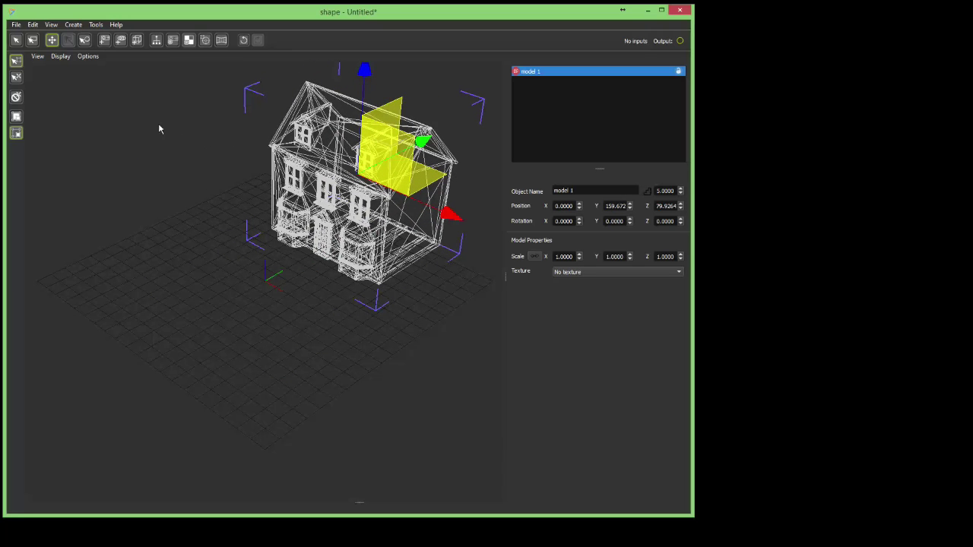
Create a projector and place it in front of the house at about -191.1 on Y and 86.8 on Z
click(106, 42)
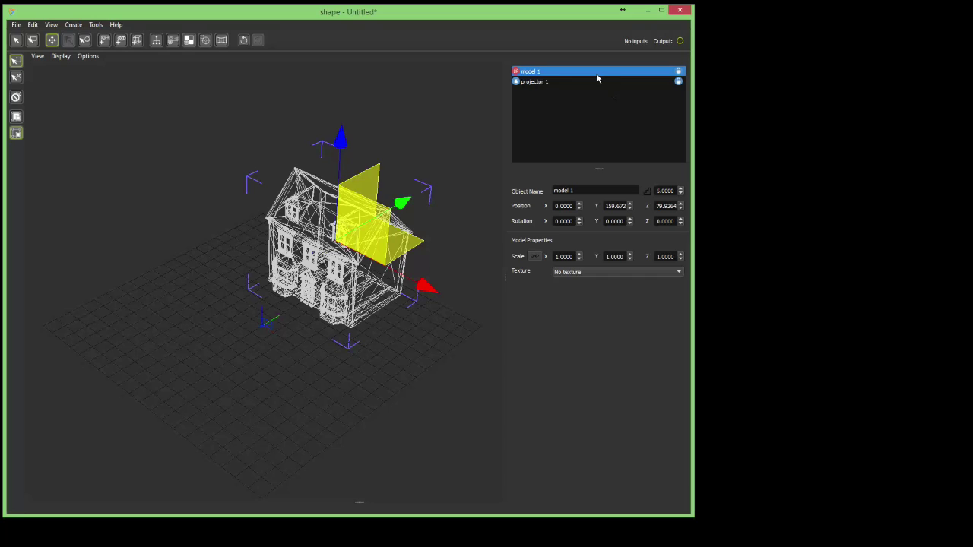
click(540, 83)
drag(179, 392, 73, 457)
drag(157, 305, 163, 143)
Assign projector 1 to the Hippotizer_1 output in the Output Manager and close the manager
click(96, 24)
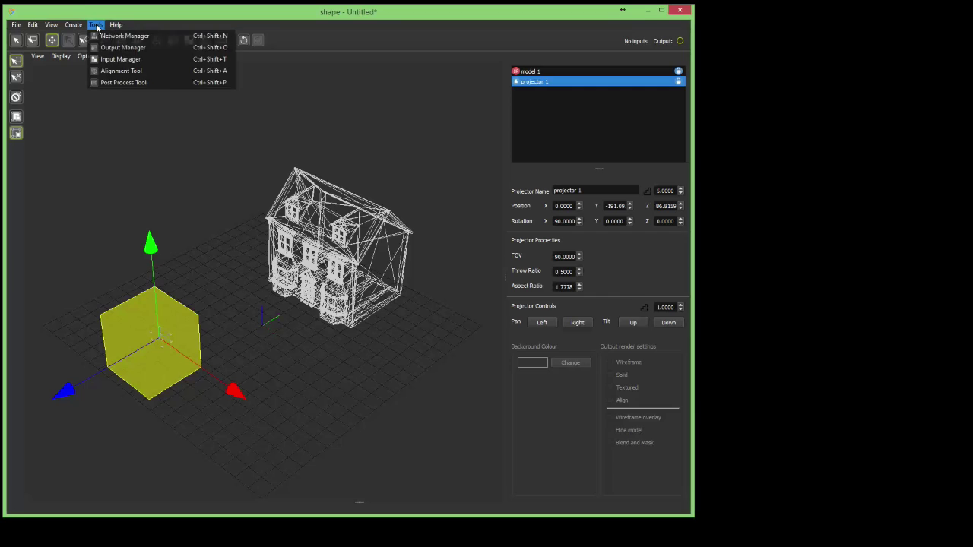
click(106, 46)
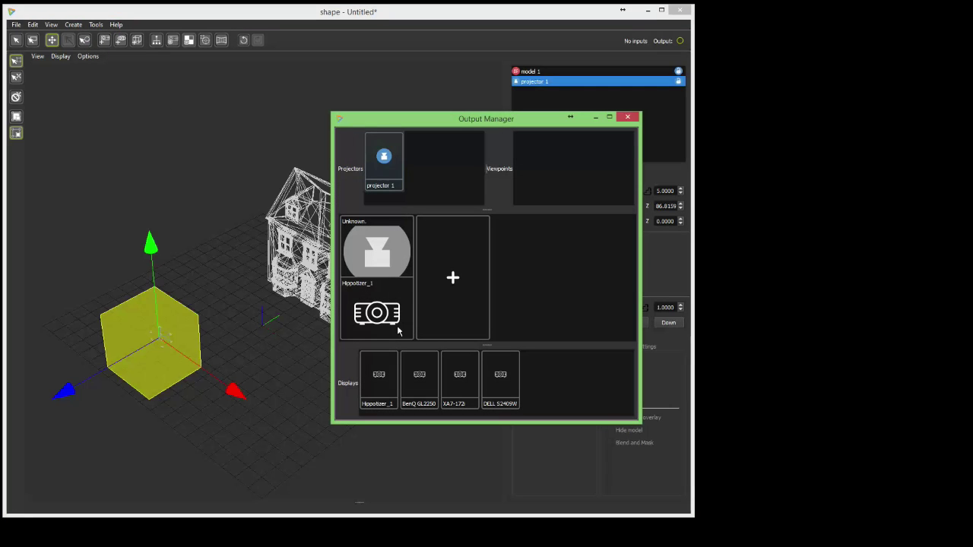
drag(385, 163, 376, 255)
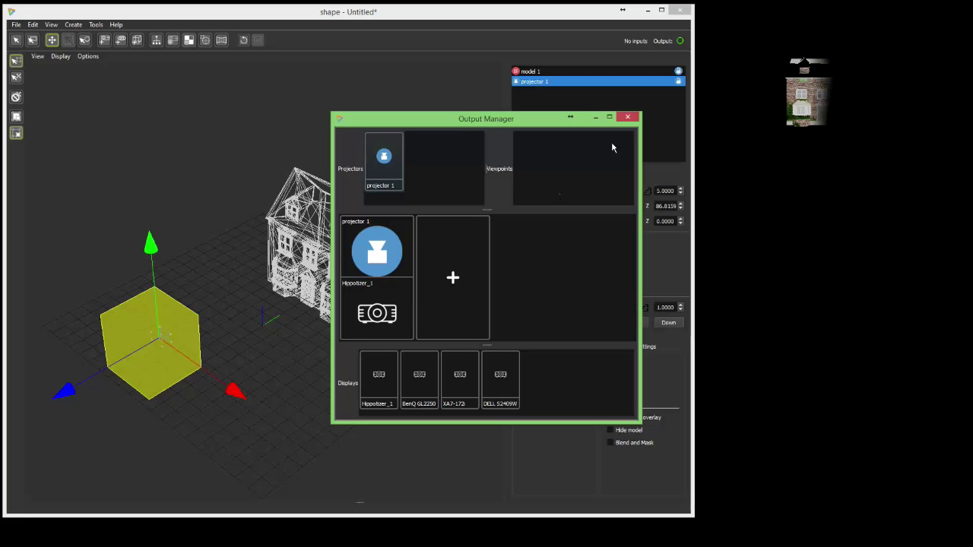
click(627, 117)
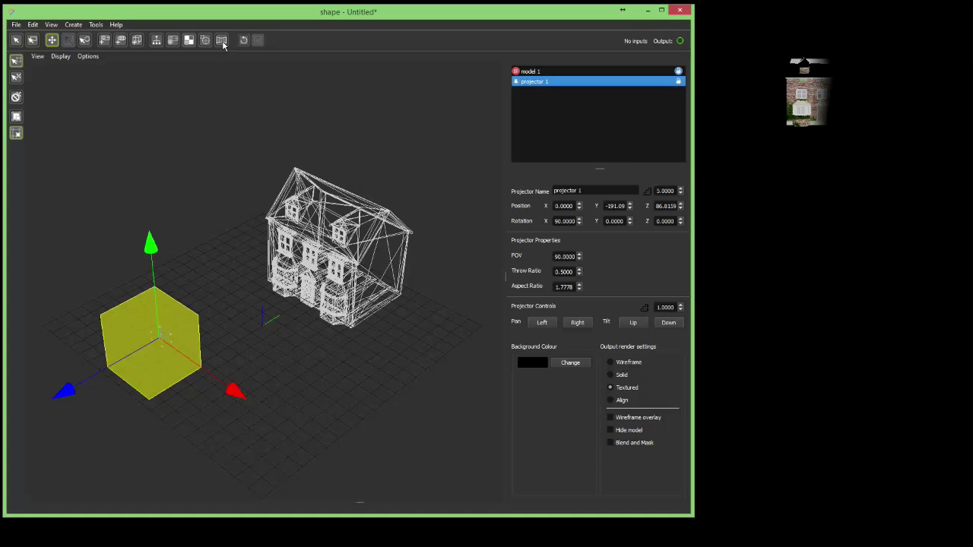
Try the Blend and Mask render setting on projector 1's output
click(610, 443)
click(541, 72)
click(539, 81)
click(609, 442)
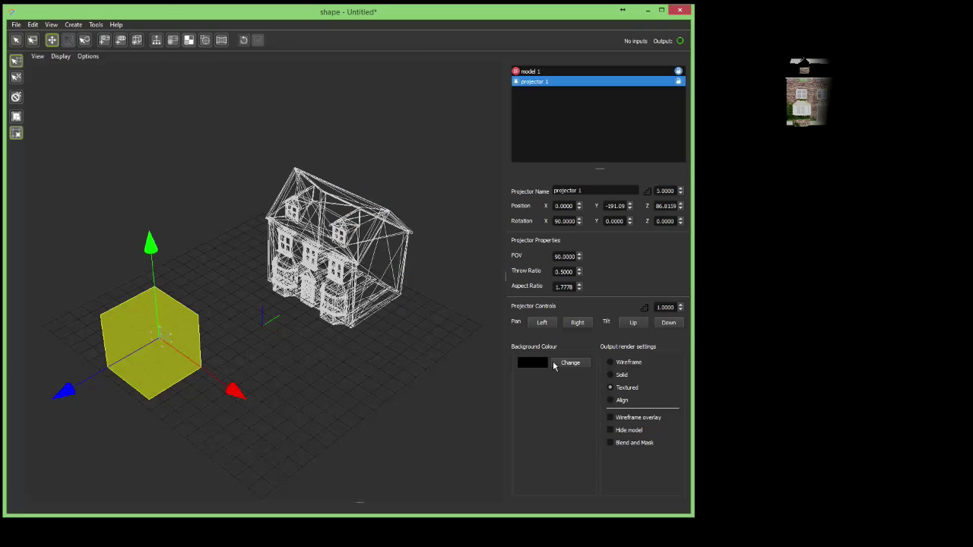
Disable the mask on projector 1's output in the Post Process Tool
click(221, 40)
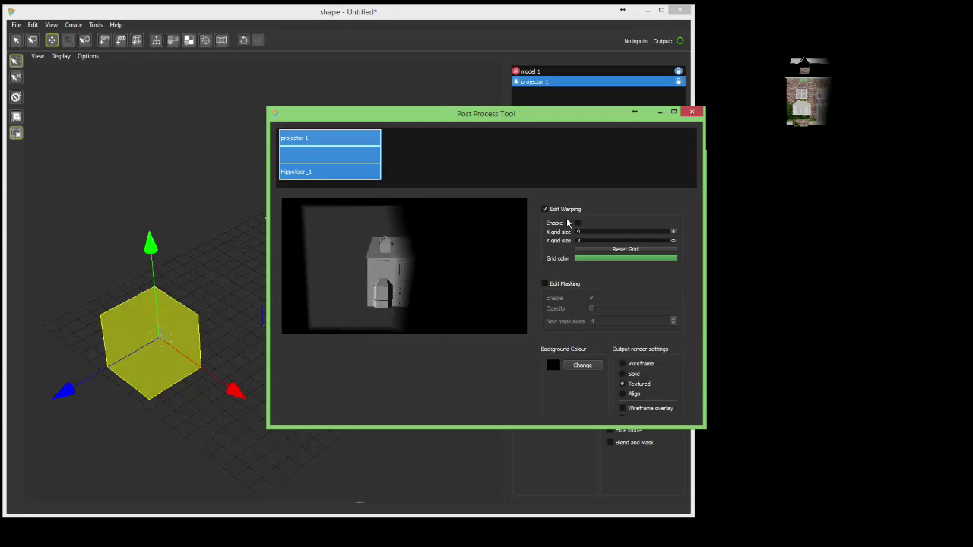
click(545, 284)
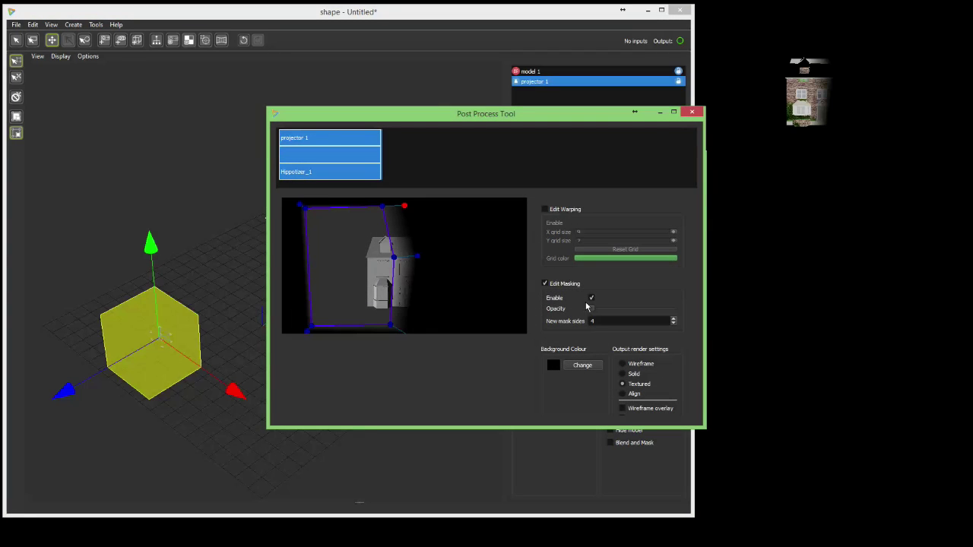
click(592, 299)
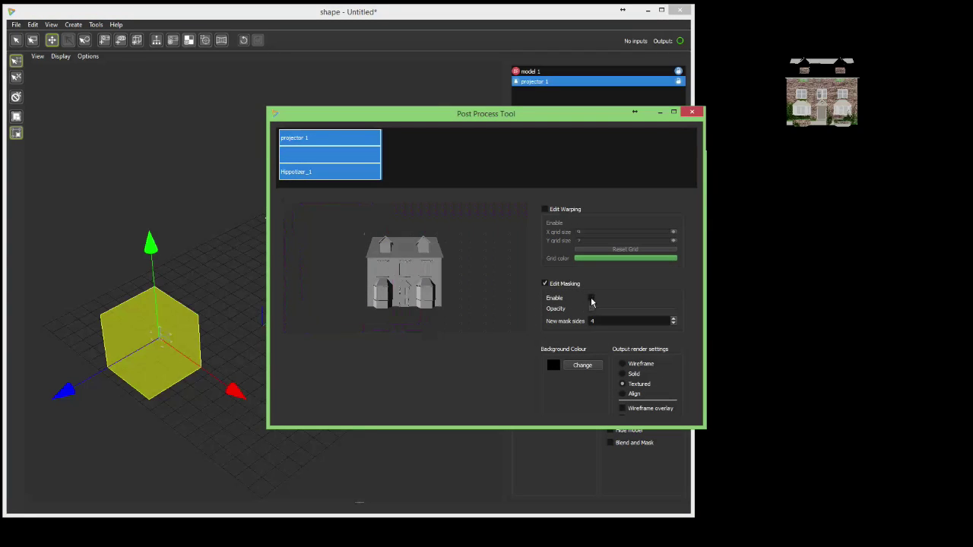
click(692, 113)
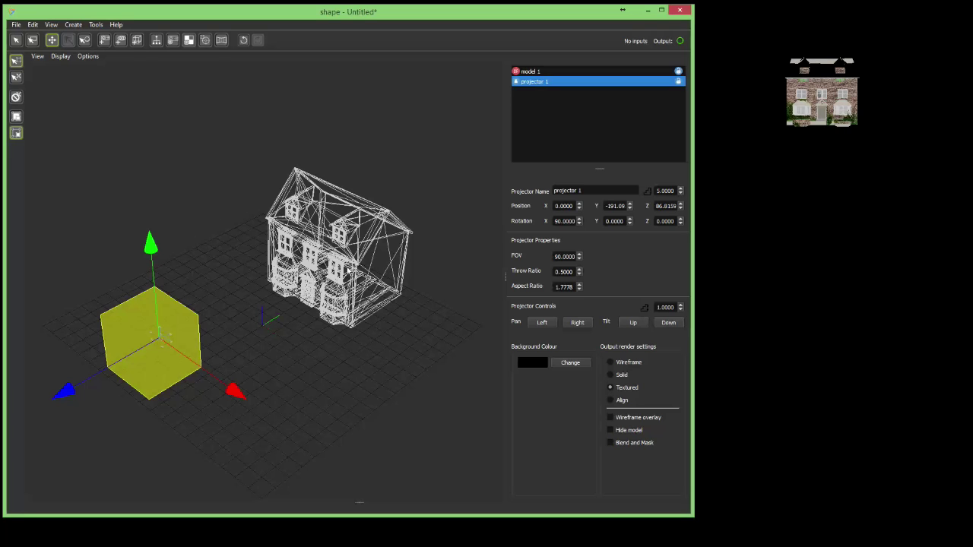
Focus on the middle upper window from the front and select the whole house model in object selection mode
drag(304, 368, 328, 299)
scroll(329, 300, down, 3)
scroll(312, 295, up, 6)
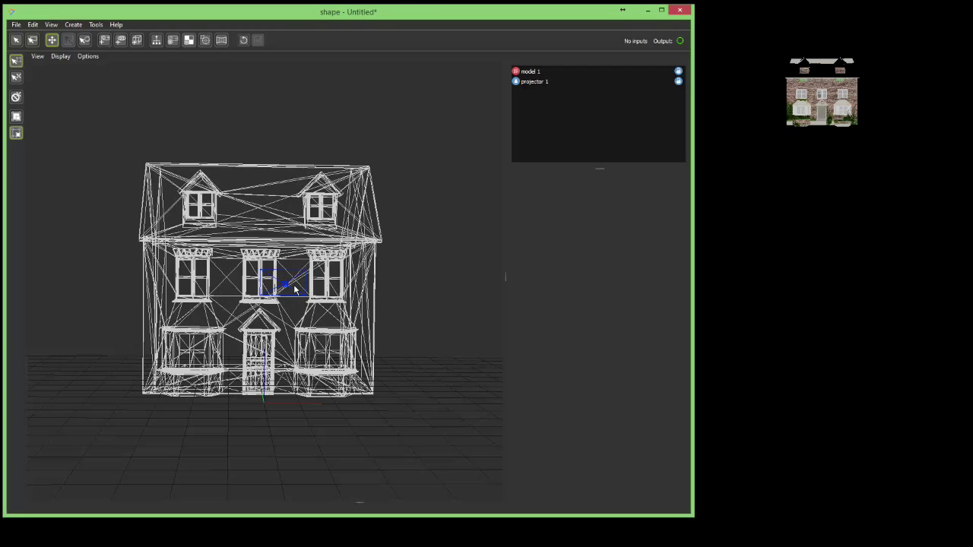
scroll(295, 289, up, 8)
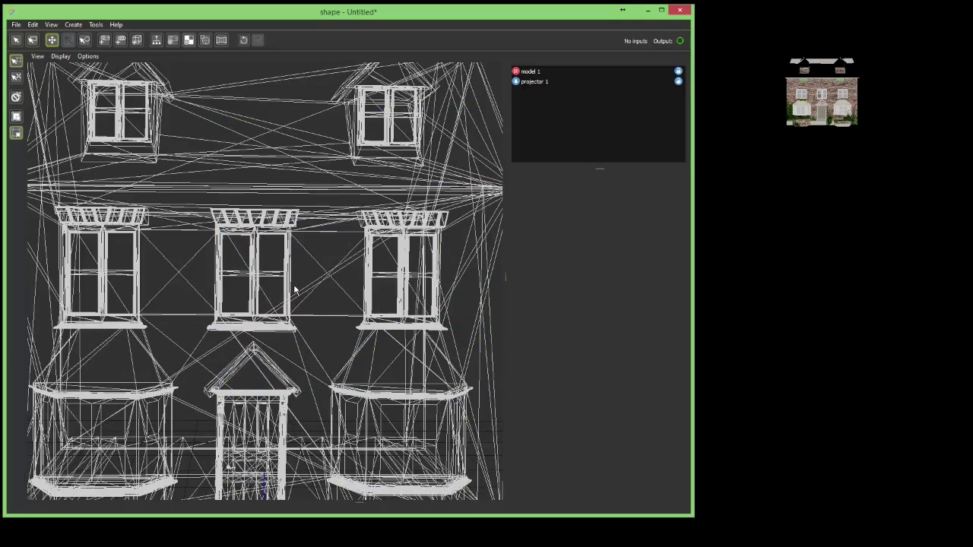
scroll(295, 289, up, 6)
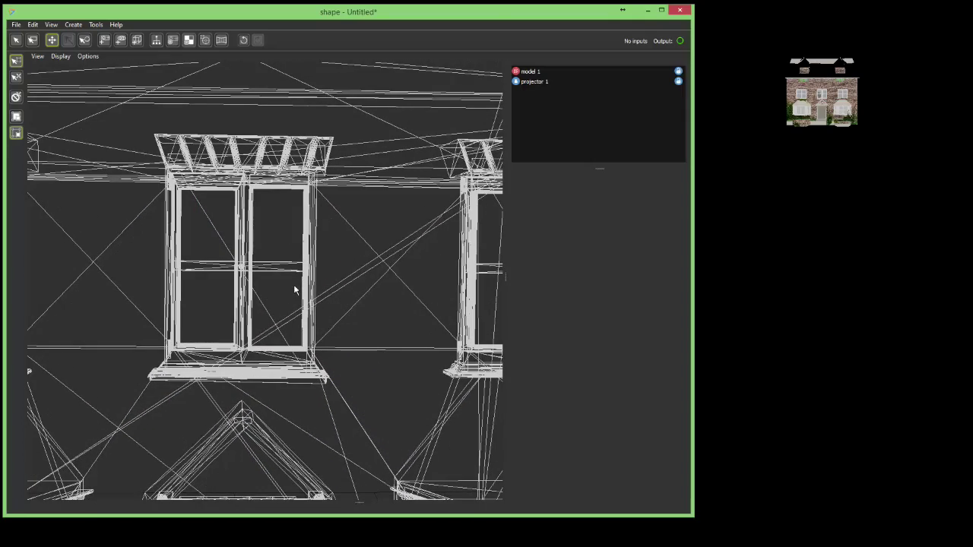
scroll(295, 290, up, 2)
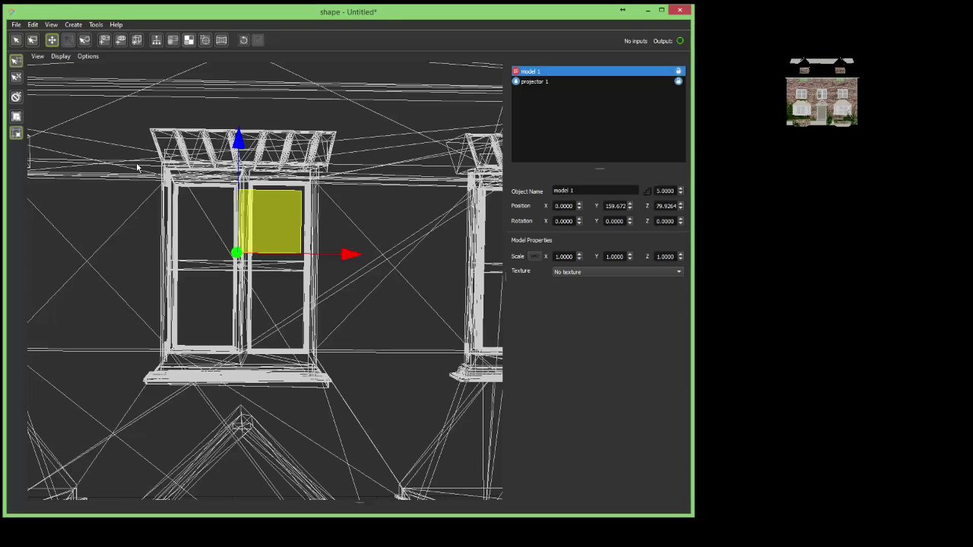
click(33, 41)
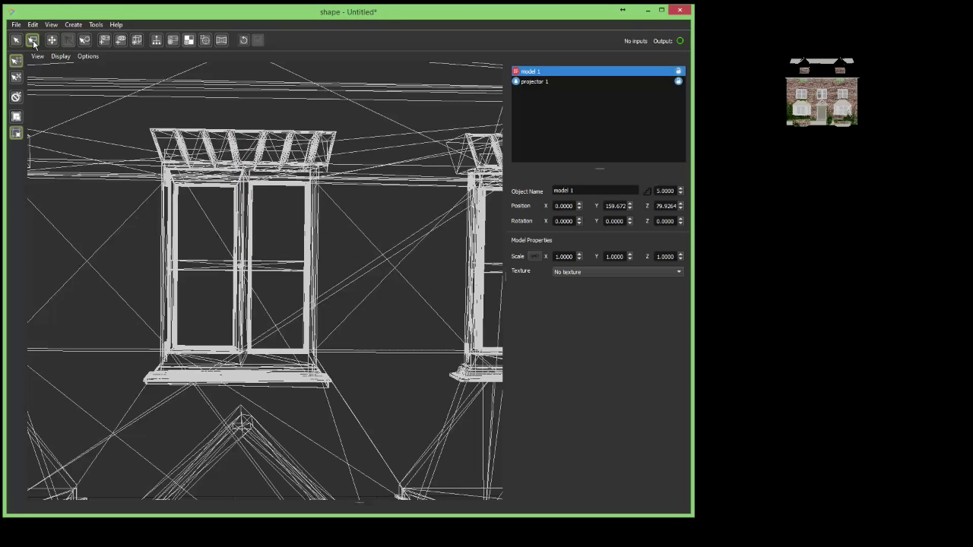
click(16, 40)
click(16, 77)
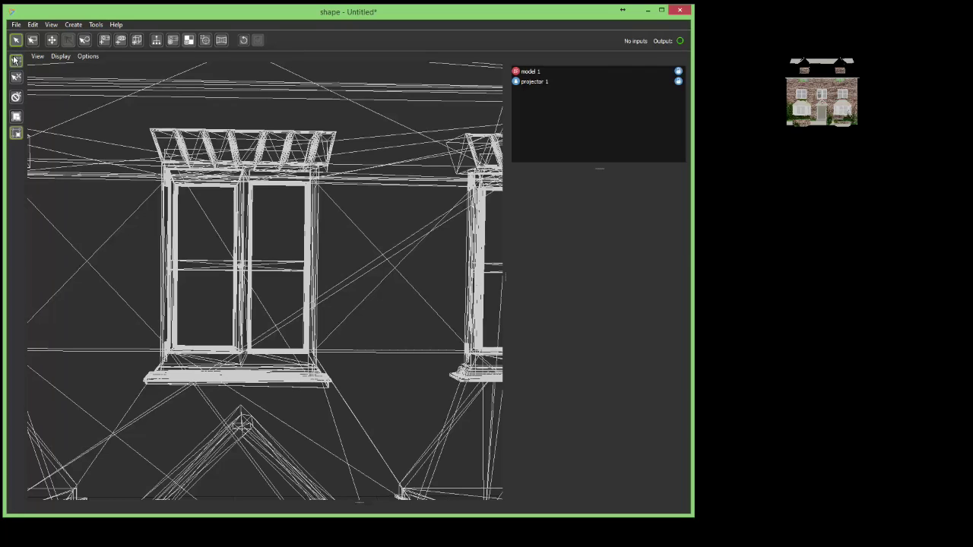
click(118, 159)
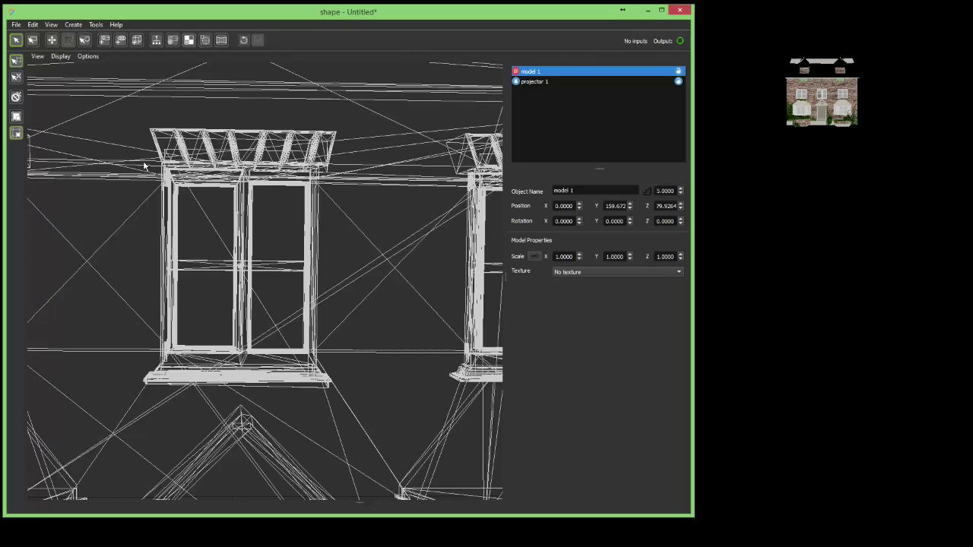
Switch to vertex selection and pick single vertices on the canopy above the middle upper window, clearing the selection at the end
click(16, 78)
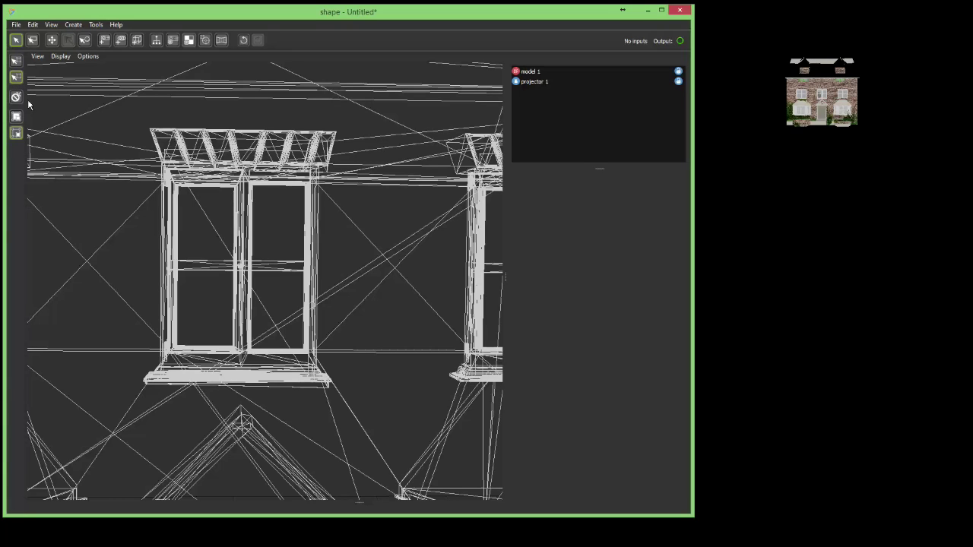
click(153, 133)
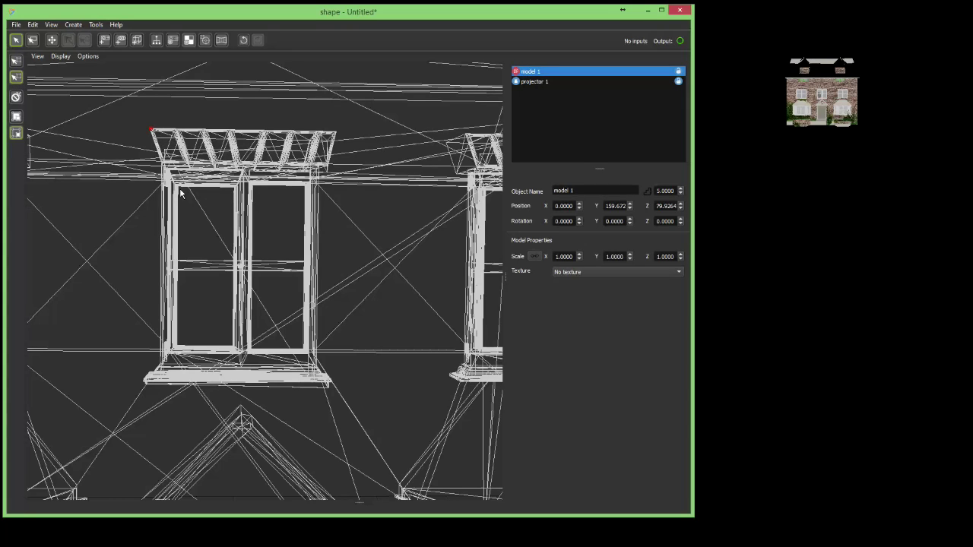
click(162, 161)
click(174, 131)
click(17, 97)
Box-select the middle upper window's vertices and try to move them, undoing the move and clearing the selection
click(35, 46)
drag(116, 113, 361, 405)
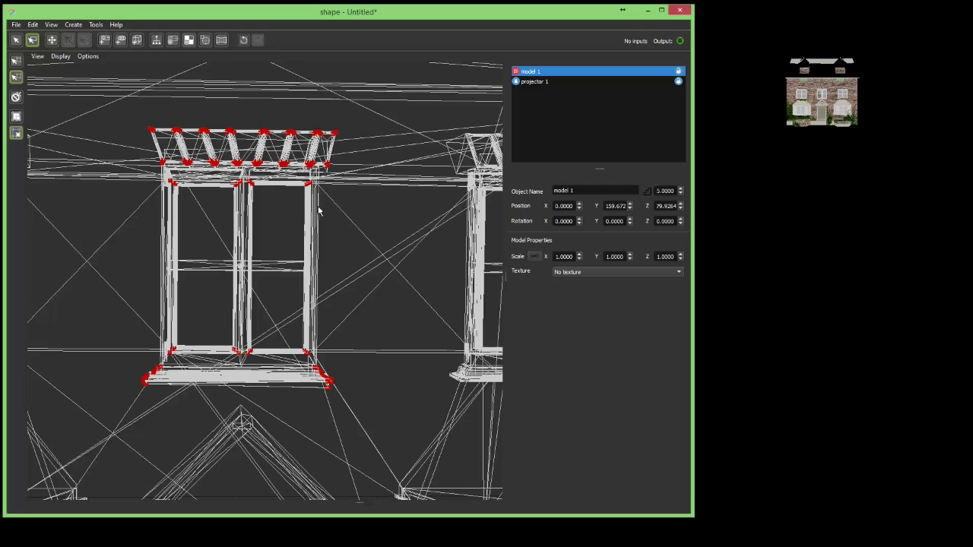
click(52, 40)
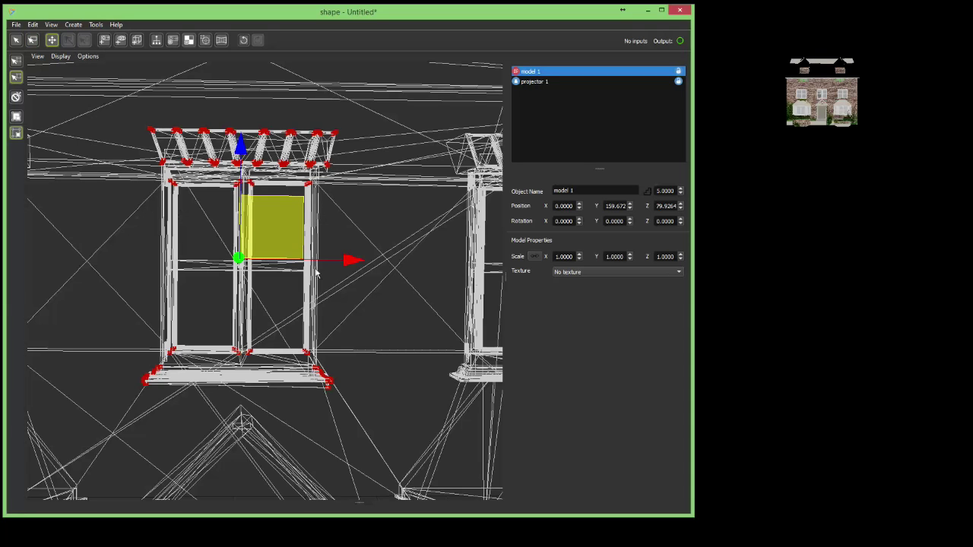
drag(347, 261, 355, 292)
click(244, 39)
click(15, 97)
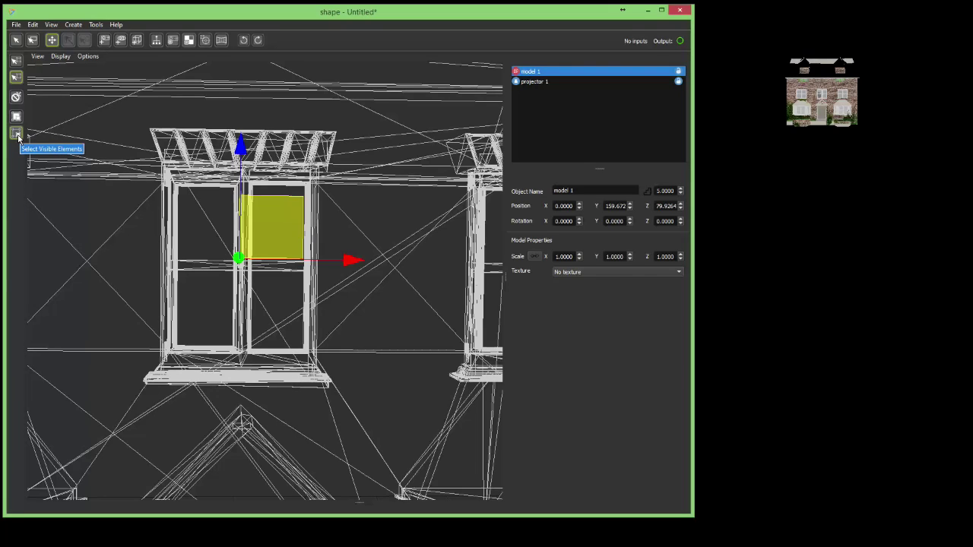
Switch the viewport's display mode to Alignment
click(60, 57)
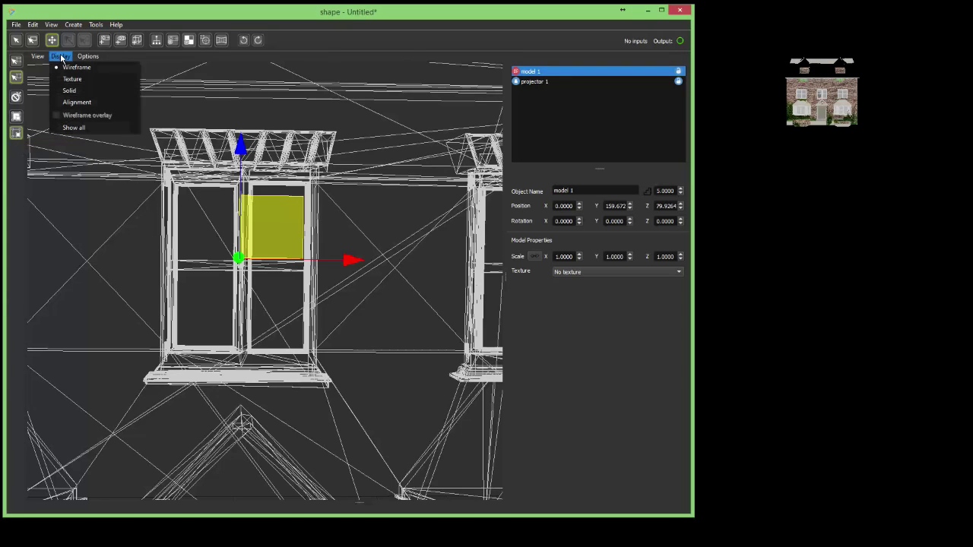
click(68, 101)
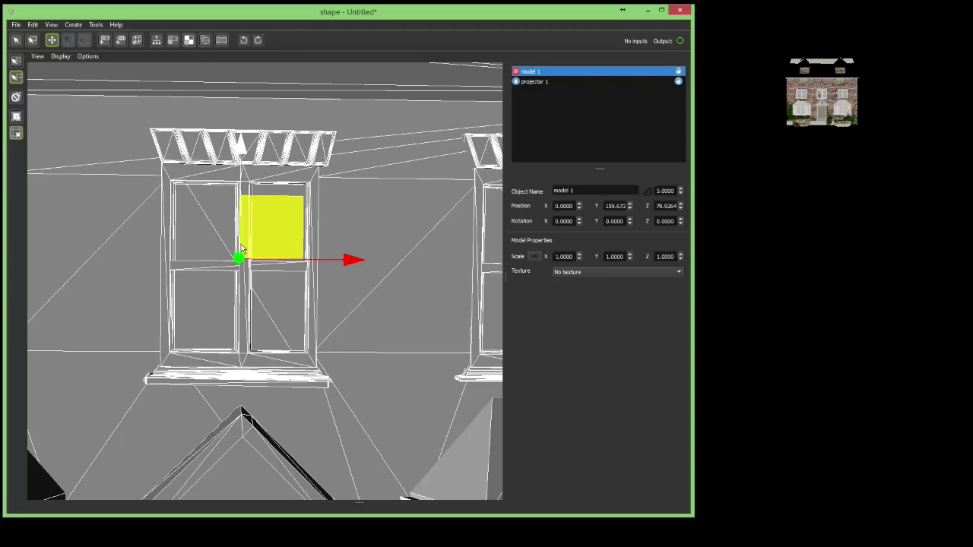
Switch the viewport's display mode to wireframe and box-select the middle upper window's vertices through the full depth of the model
click(60, 56)
click(63, 67)
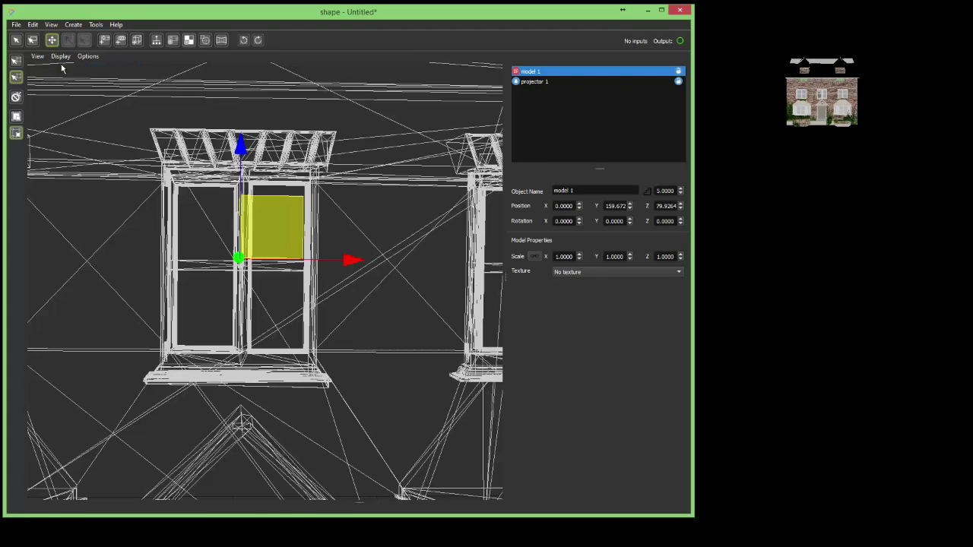
click(16, 117)
click(33, 40)
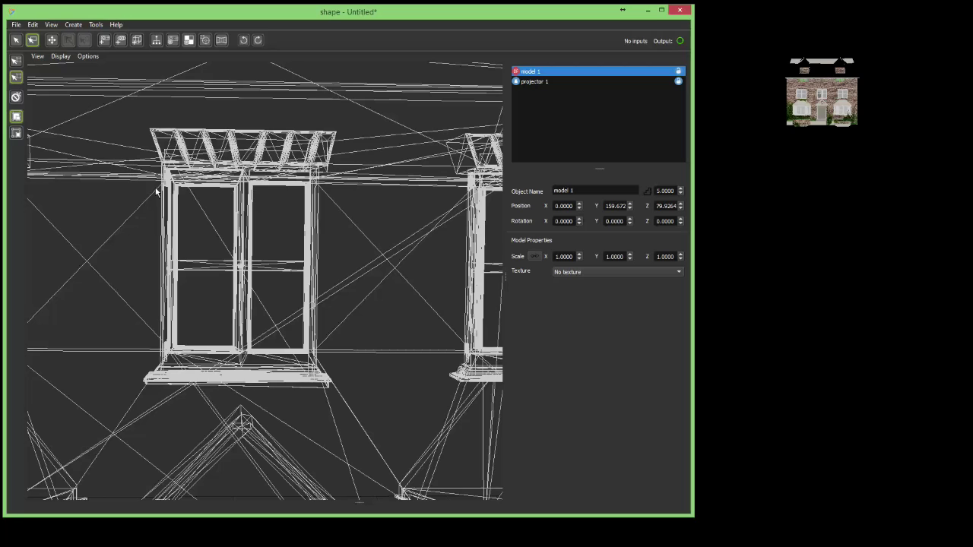
drag(123, 113, 360, 407)
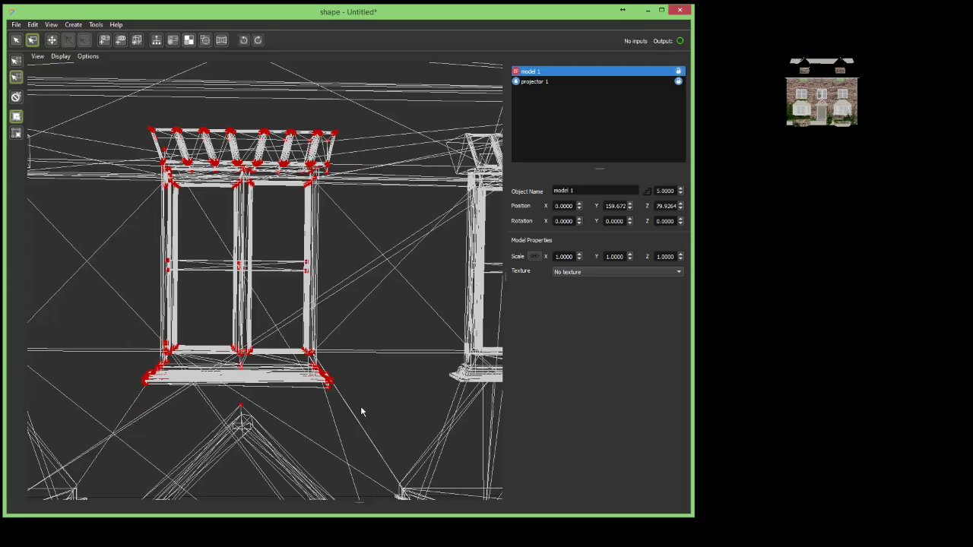
Move the selected window vertices slightly left along the X axis and clear the vertex selection
click(52, 40)
mouse_move(349, 274)
mouse_down()
mouse_move(335, 274)
mouse_move(376, 274)
mouse_move(335, 275)
mouse_move(359, 274)
mouse_move(336, 283)
mouse_up()
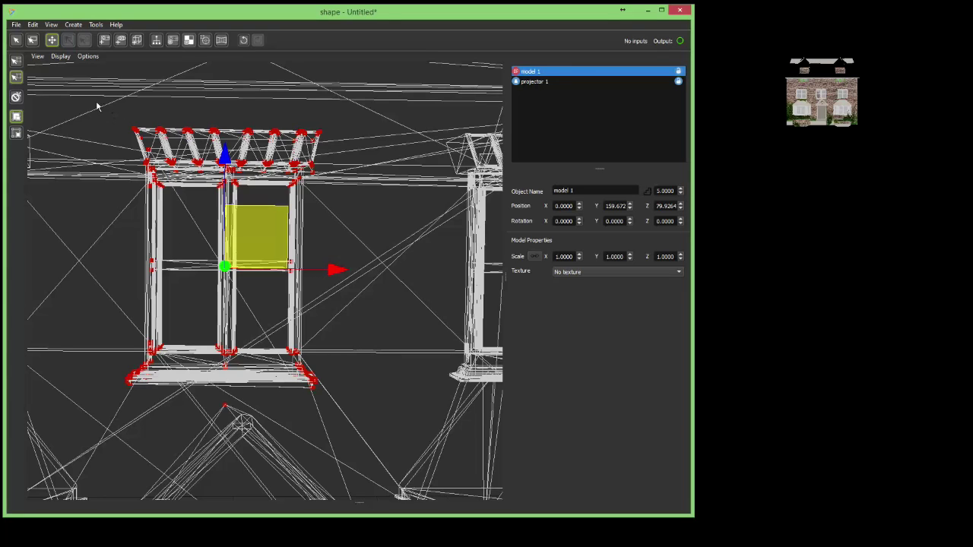
click(16, 41)
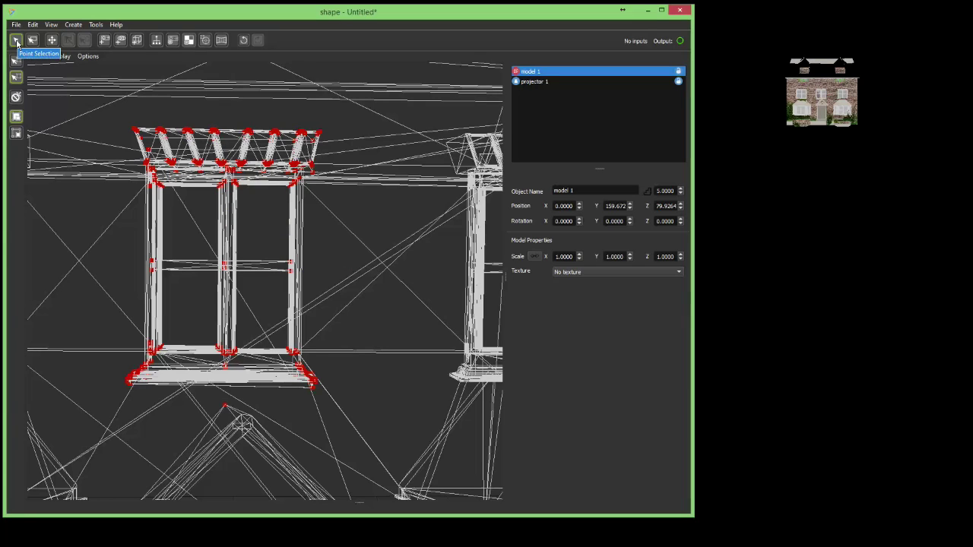
click(16, 99)
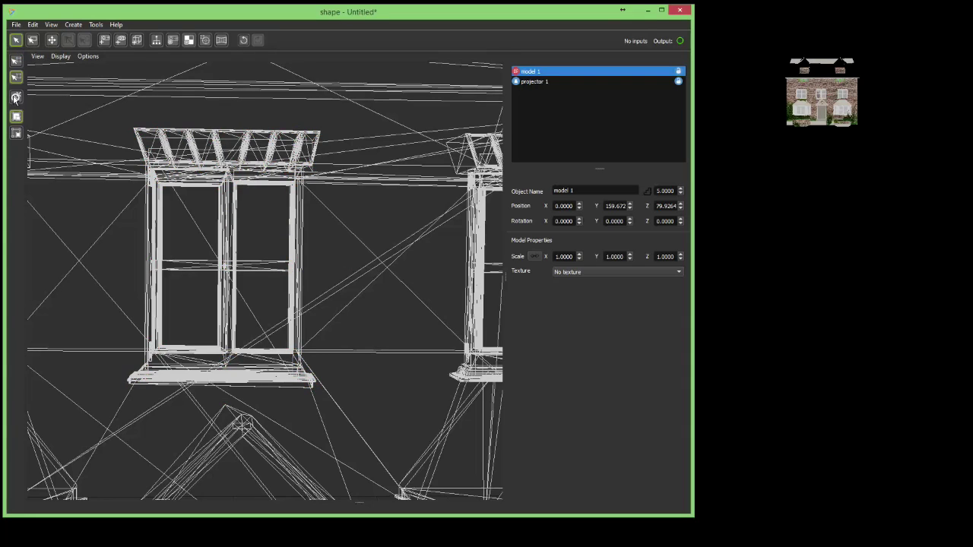
Pick individual vertices on the canopy above the middle upper window with point selection
click(134, 131)
click(158, 131)
click(167, 161)
Box-select the canopy's vertices above the middle upper window twice, clearing the selection each time
click(34, 41)
drag(117, 114, 339, 185)
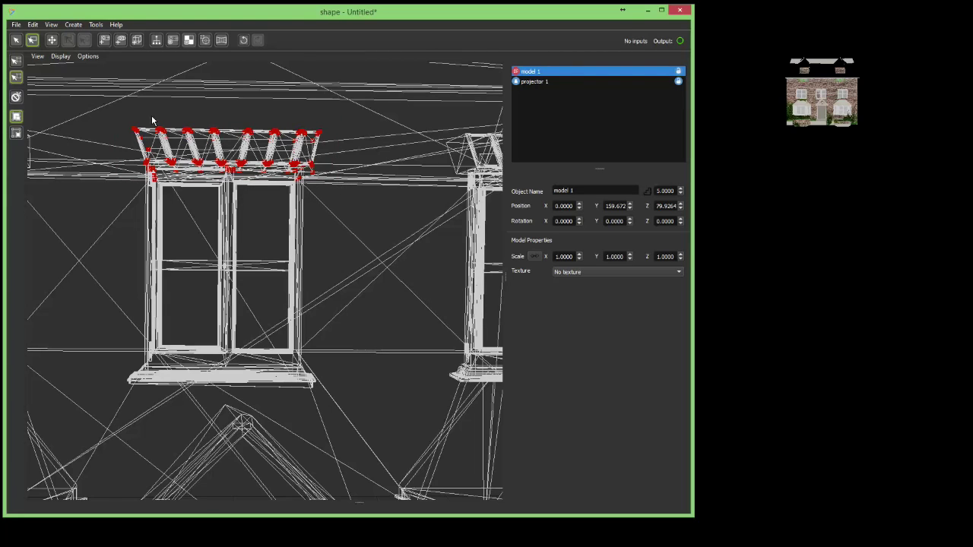
click(16, 98)
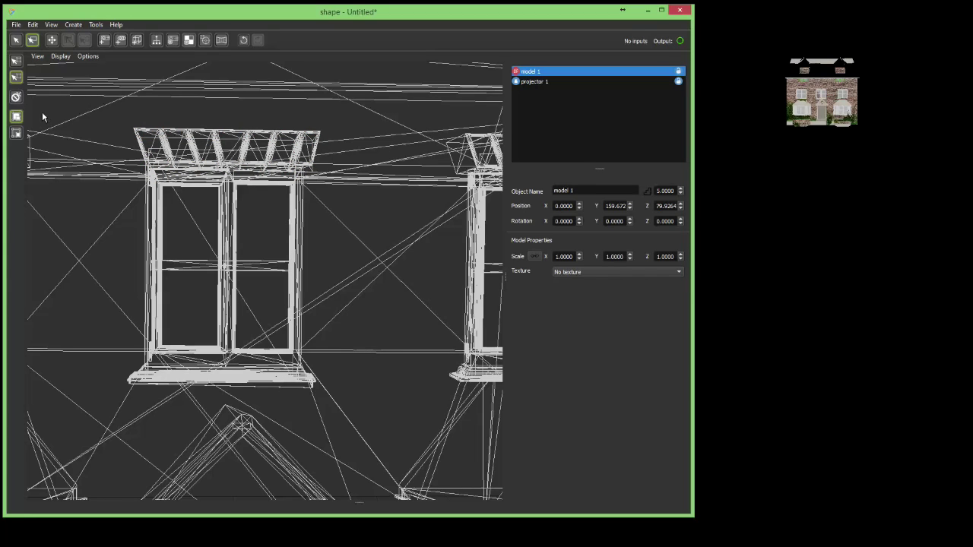
drag(90, 116, 344, 179)
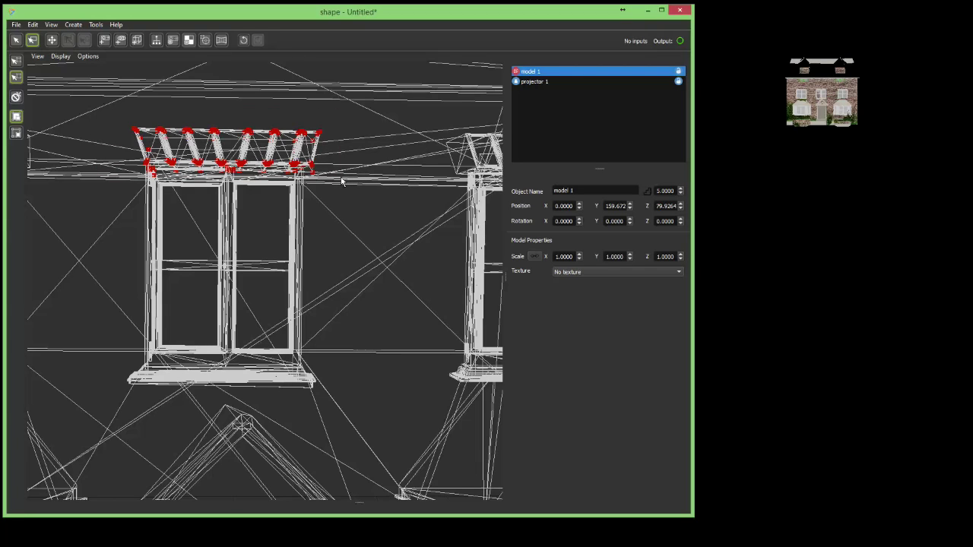
click(341, 181)
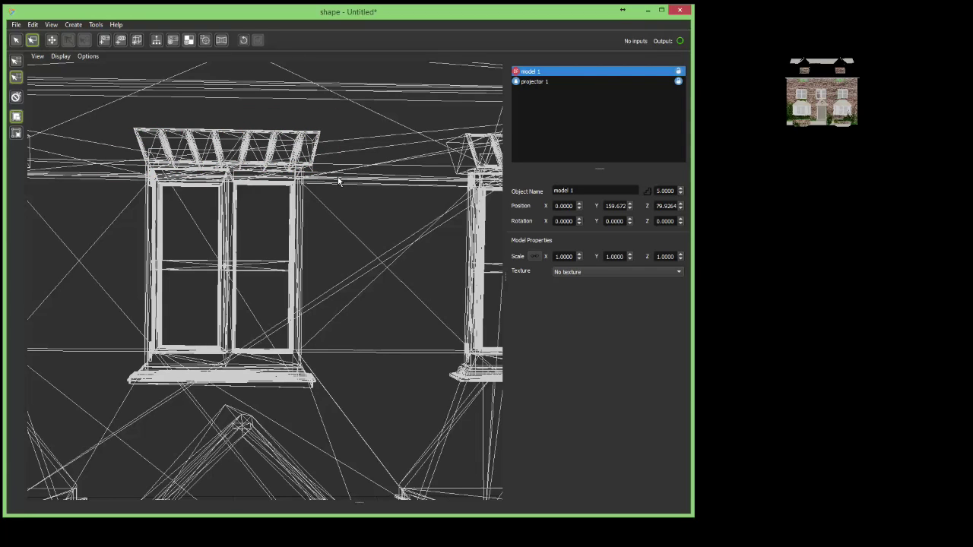
Toggle to model selection and back, limit vertex selection to visible vertices, and box-select the window's canopy and upper frame
click(17, 64)
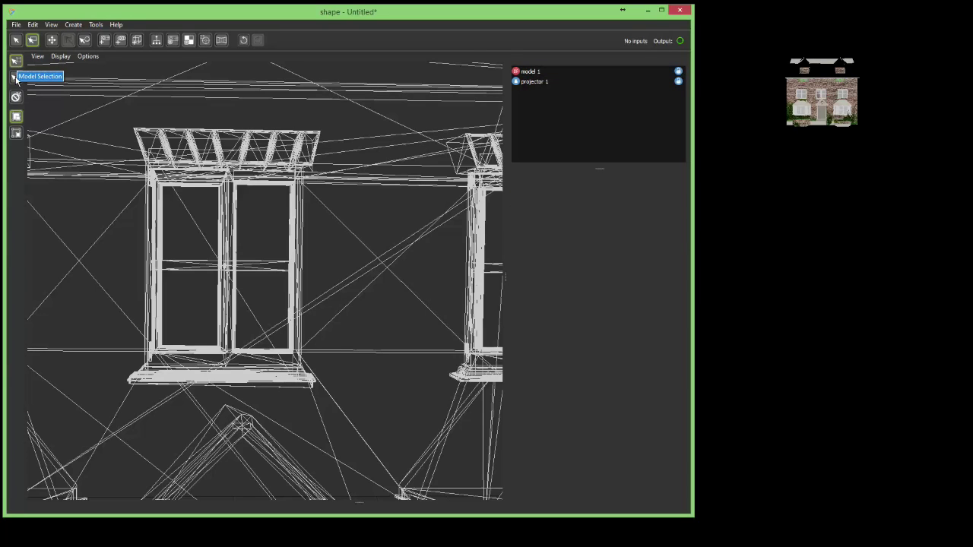
click(17, 77)
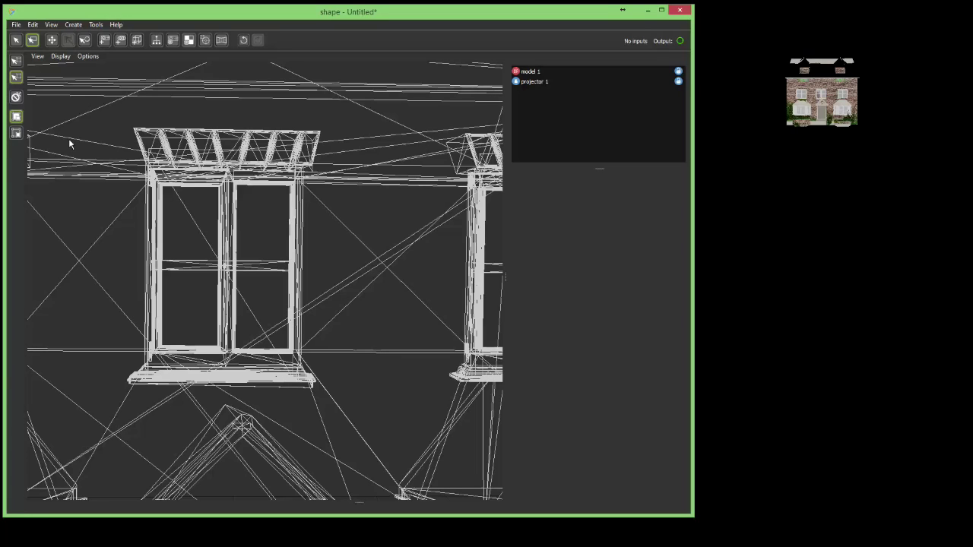
click(18, 135)
drag(126, 118, 360, 197)
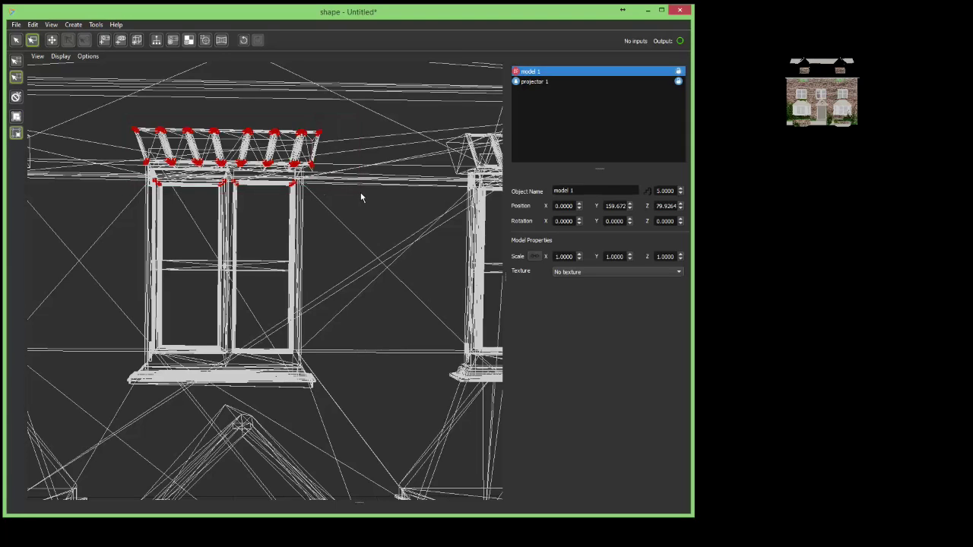
Try moving the selected canopy and upper frame vertices along the X axis and undo the move
click(53, 41)
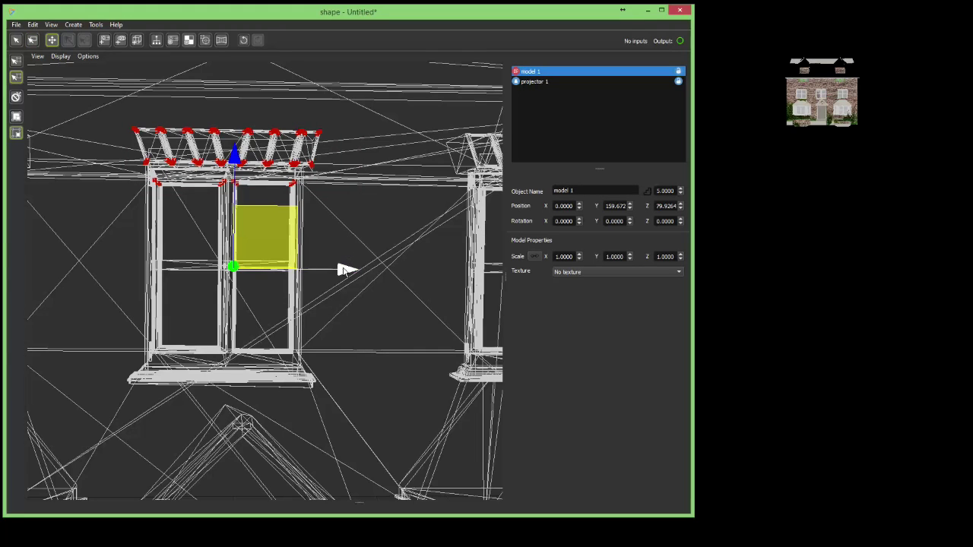
mouse_move(340, 270)
mouse_down()
mouse_move(315, 271)
mouse_move(343, 270)
mouse_up()
click(243, 41)
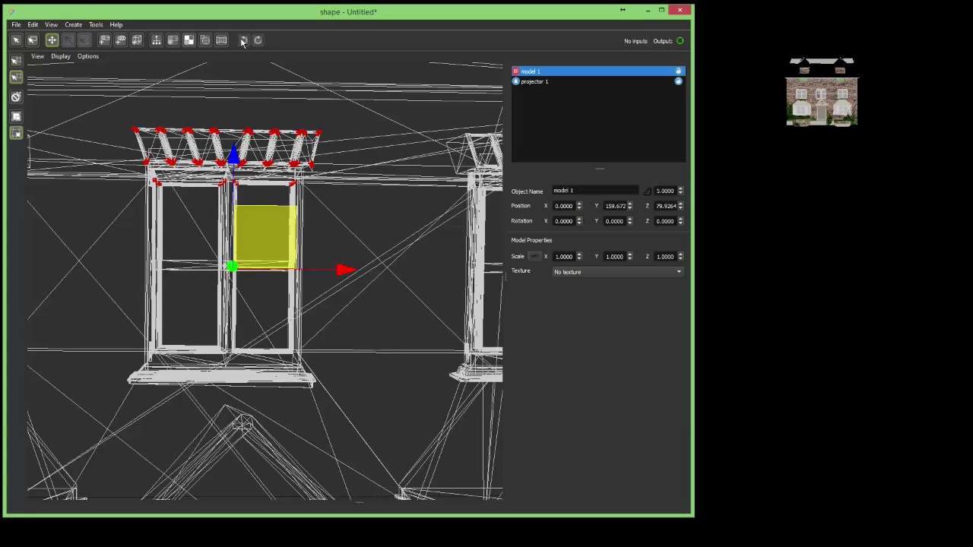
Switch back to selecting through the model and box-select the whole middle upper window, from canopy to sill
click(20, 118)
click(33, 41)
drag(106, 119, 347, 402)
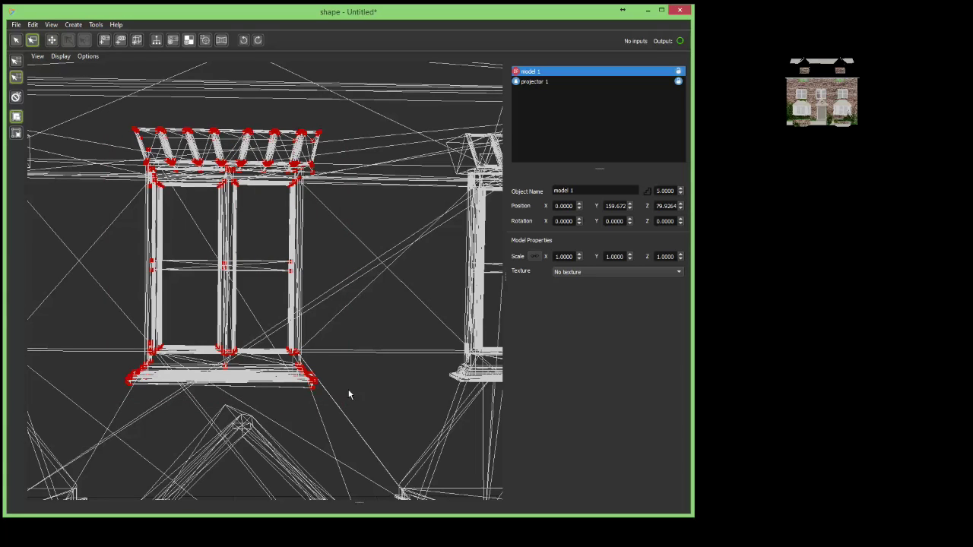
Try moving the window's vertices right along the X axis, undoing both window moves and redoing only the first one
click(51, 40)
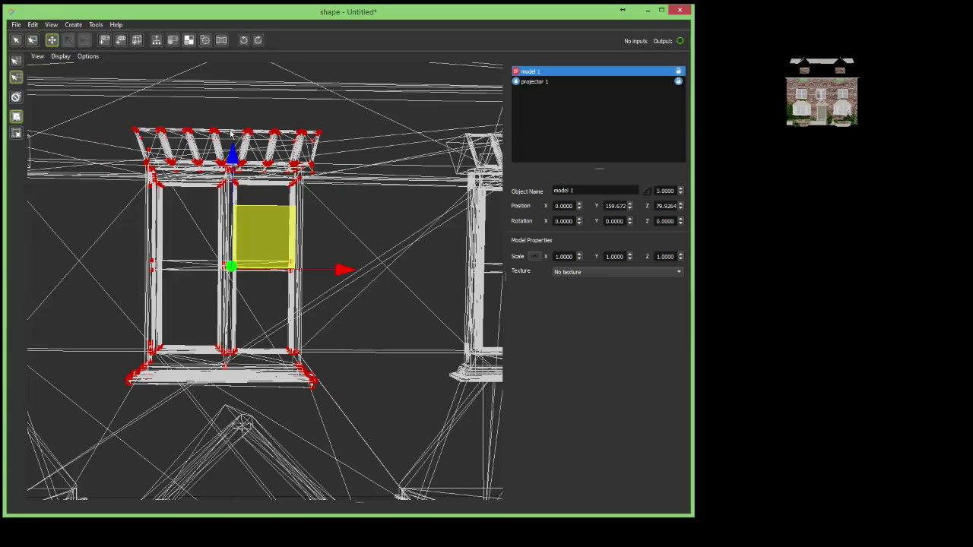
mouse_move(361, 275)
mouse_down()
mouse_move(369, 269)
mouse_move(360, 272)
mouse_up()
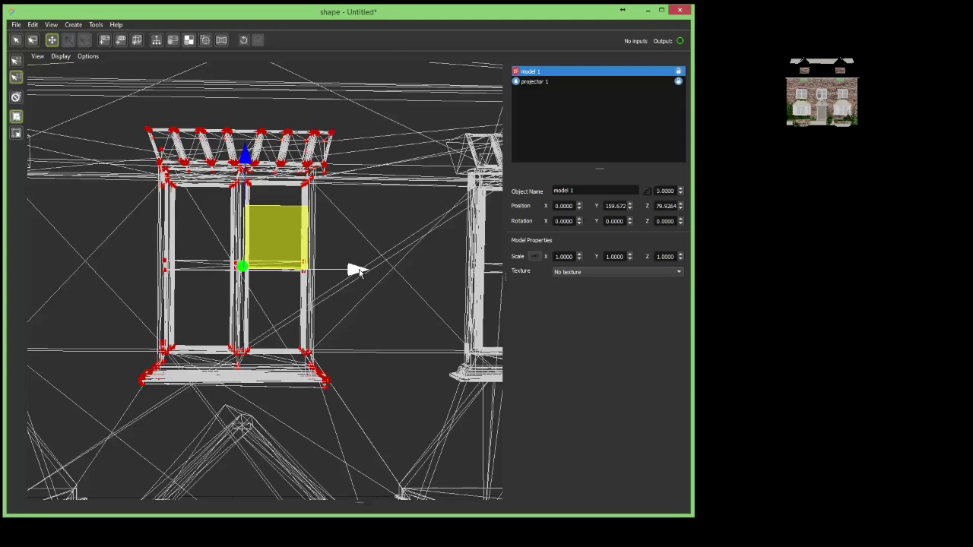
click(244, 42)
click(244, 42)
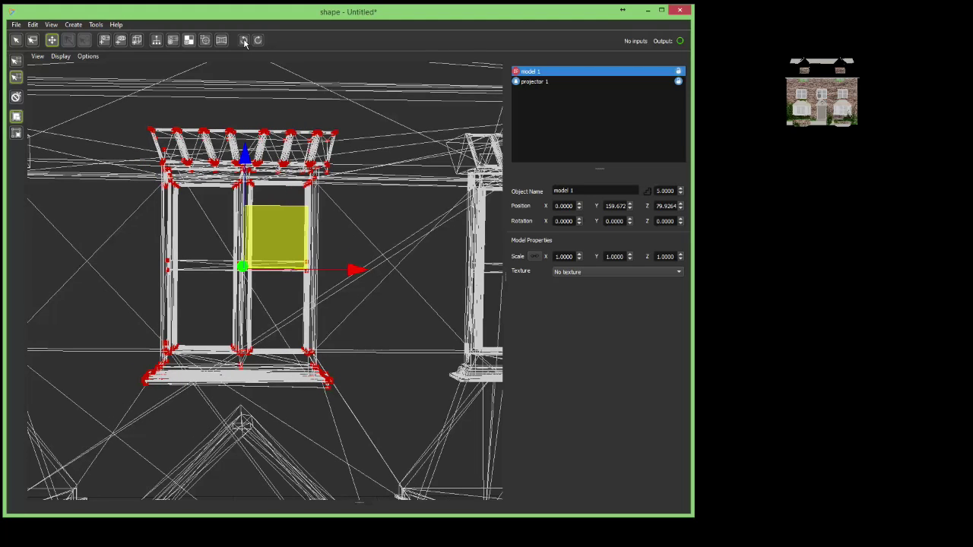
click(258, 41)
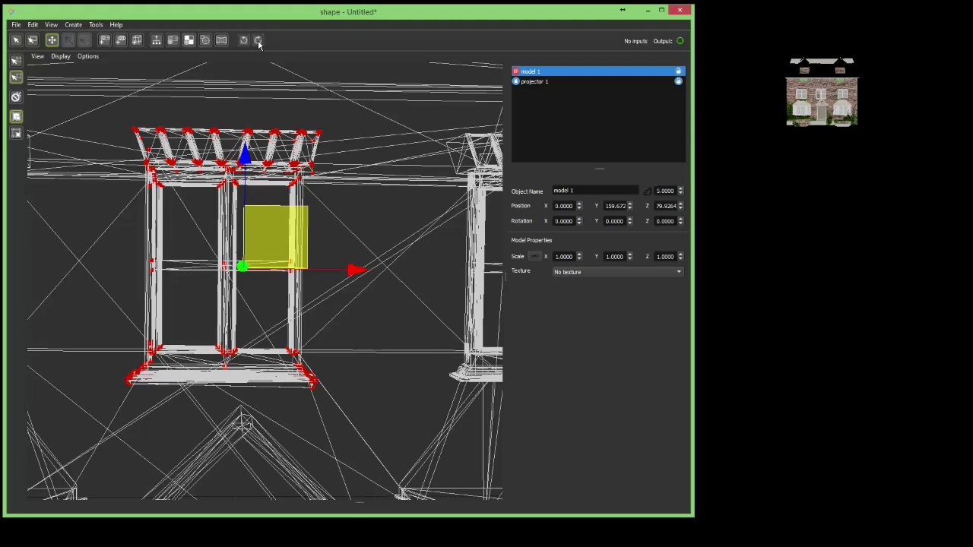